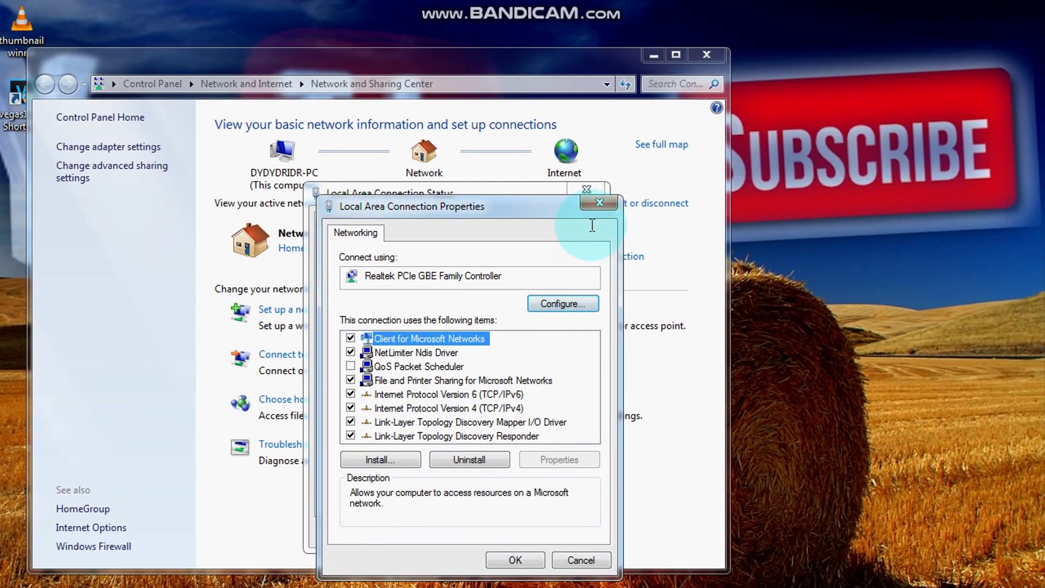
# - Close the Local Area Connection Properties and Status dialogs, leaving Network and Sharing Center open
pyautogui.click(611, 98)
pyautogui.click(587, 190)
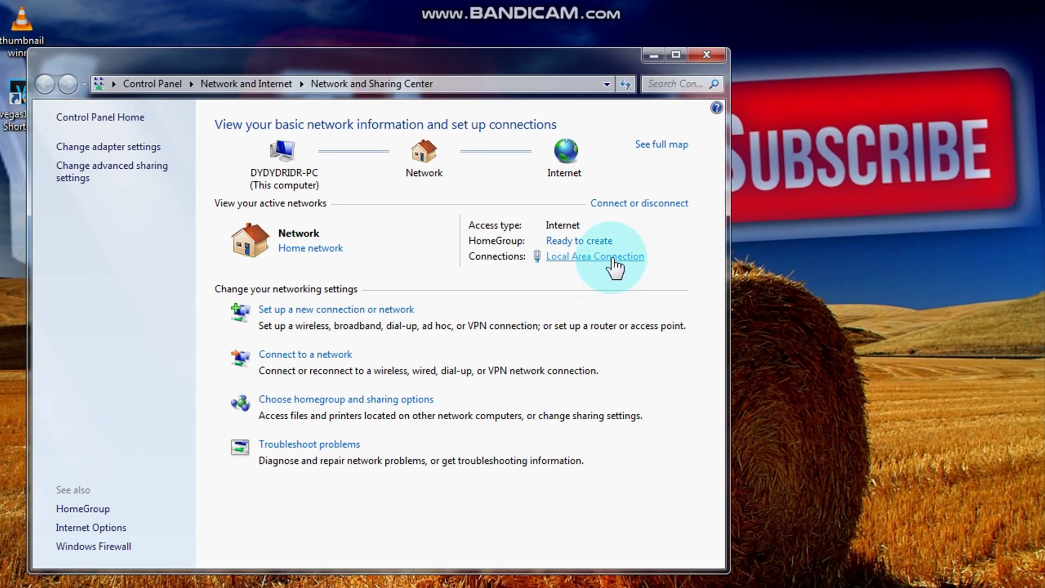
pyautogui.click(612, 260)
pyautogui.click(379, 496)
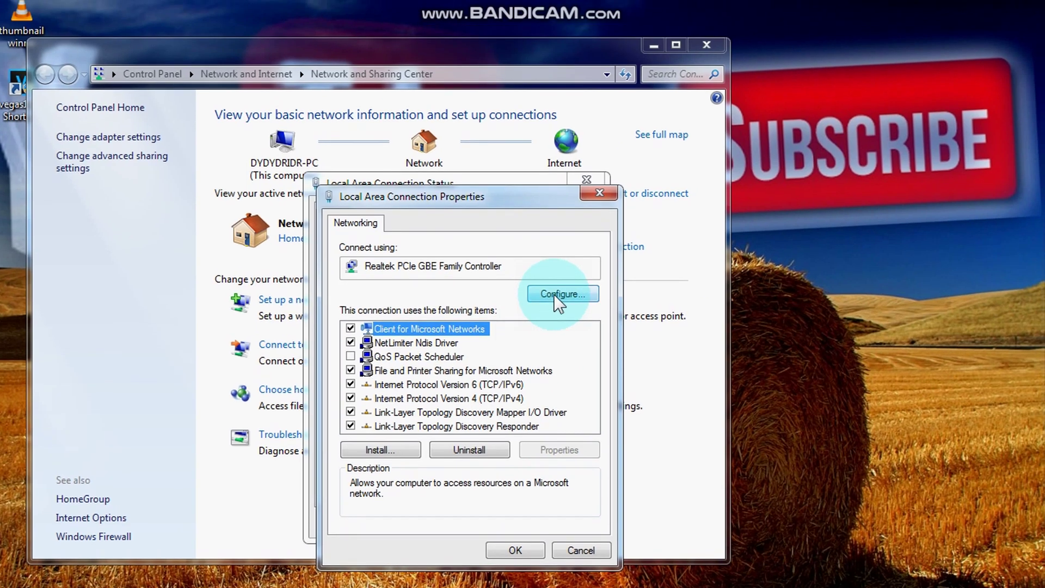
pyautogui.click(680, 249)
pyautogui.click(349, 140)
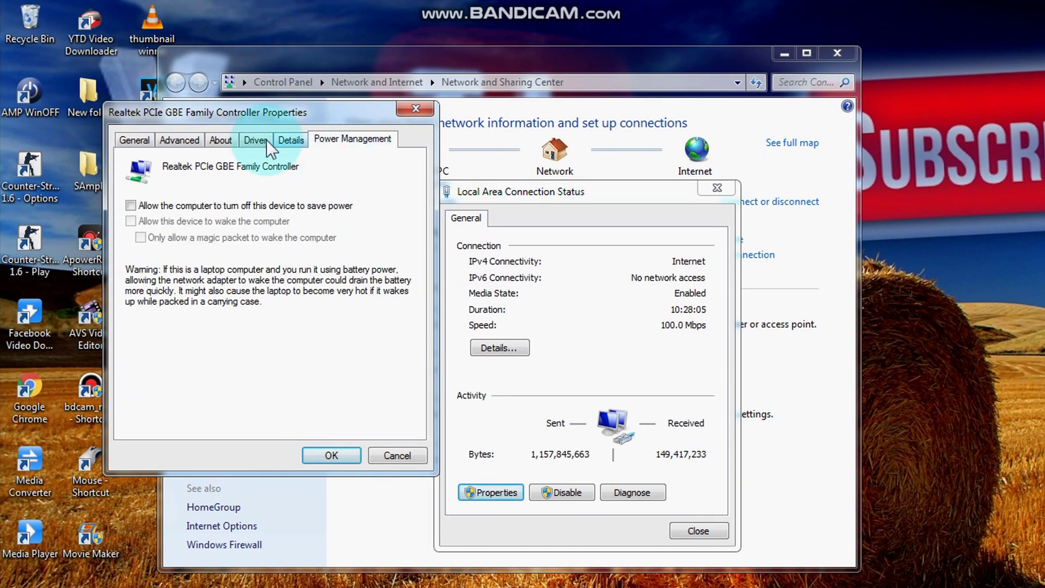
pyautogui.click(183, 139)
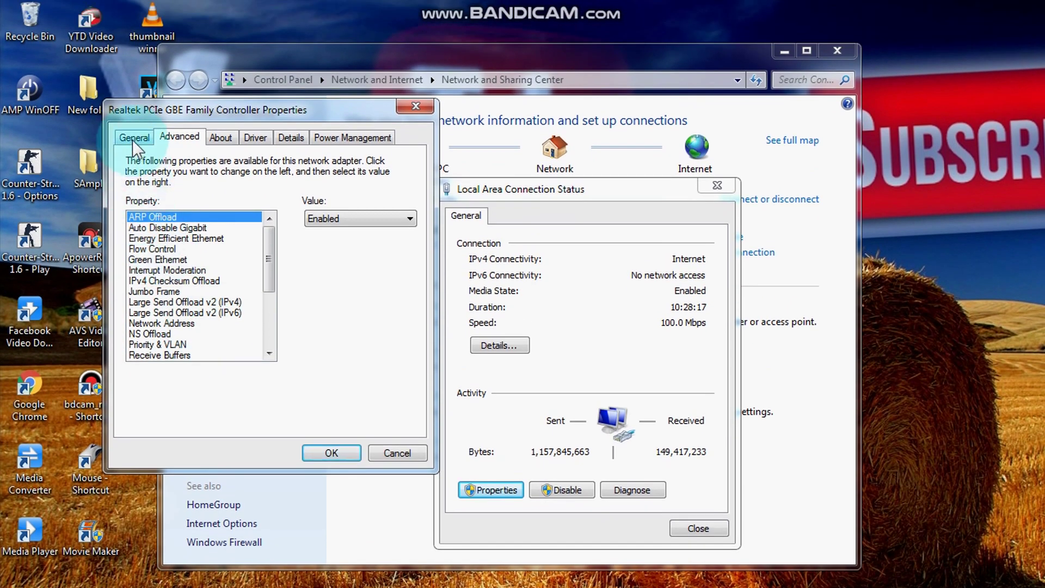
pyautogui.click(132, 139)
pyautogui.click(332, 453)
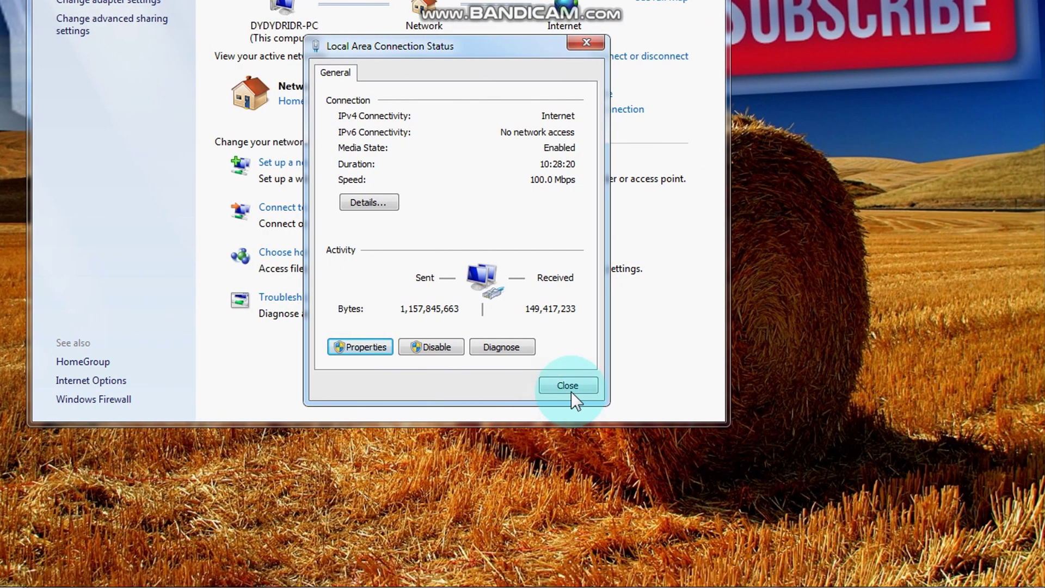
pyautogui.click(603, 387)
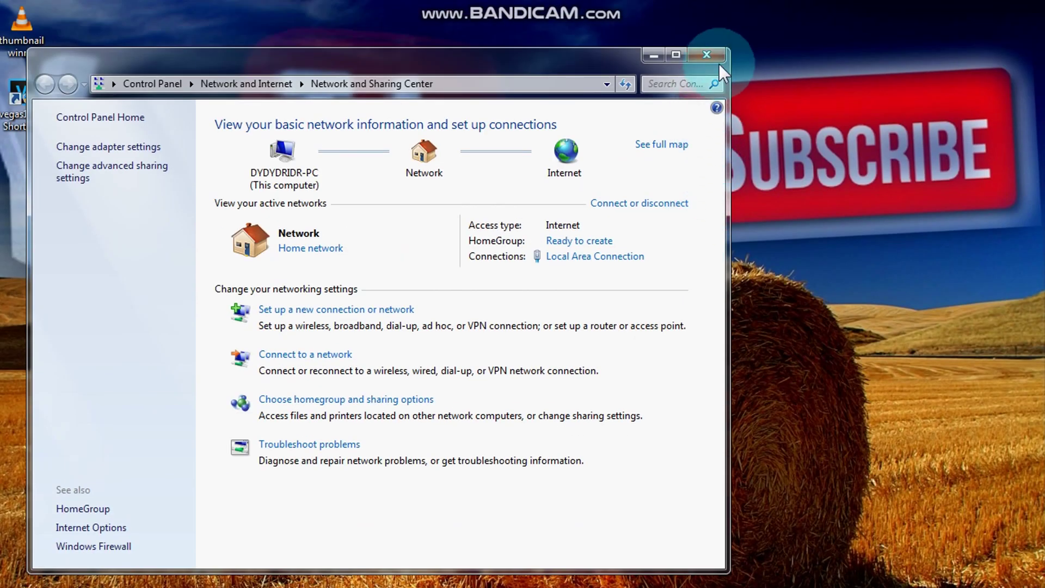
# - Set Control Panel to 'Don't display this item' in the Start menu customization settings
pyautogui.click(719, 60)
pyautogui.press('super')
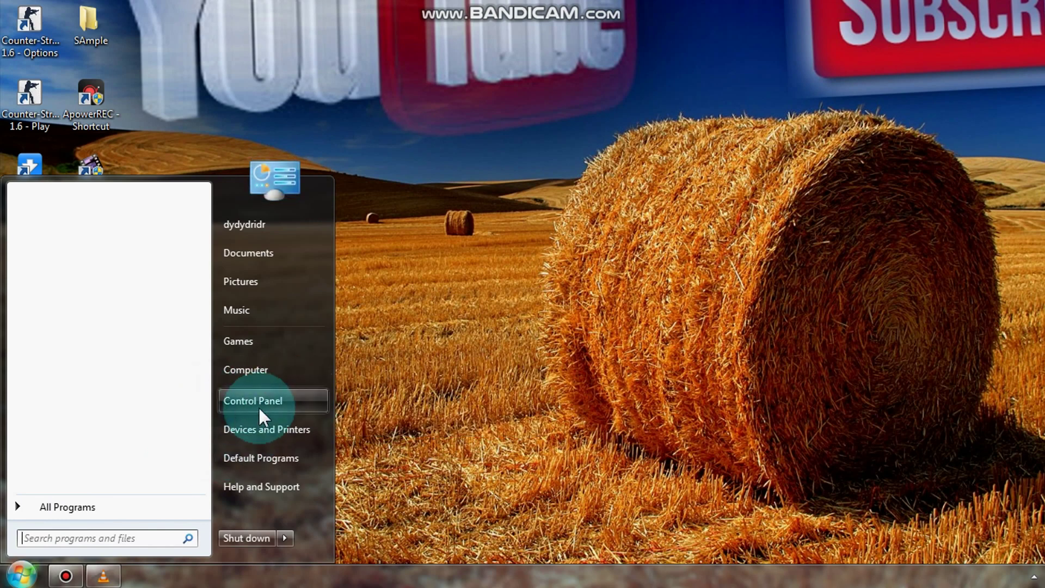
pyautogui.rightClick(281, 578)
pyautogui.click(306, 566)
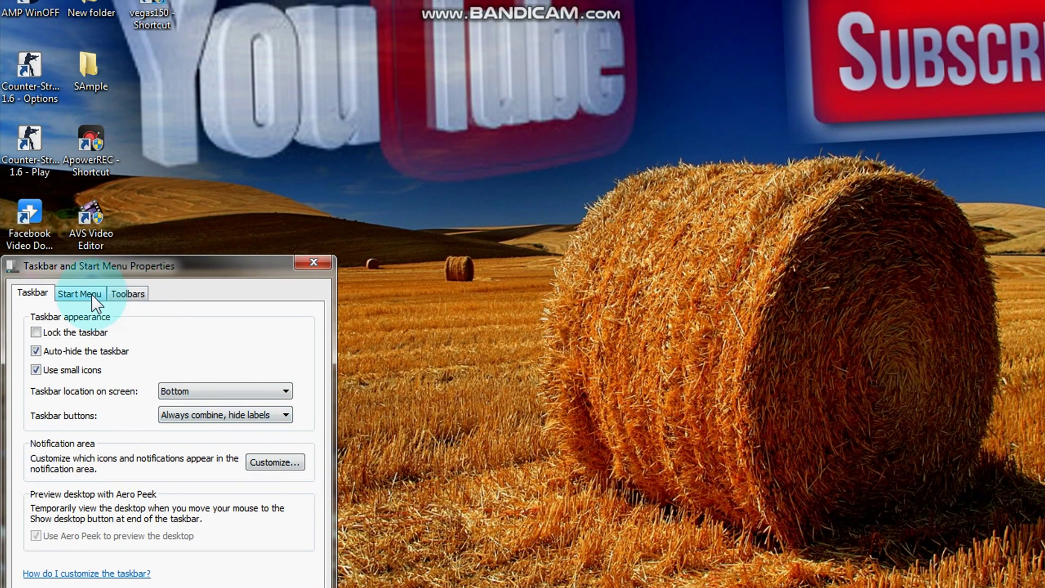
pyautogui.click(79, 248)
pyautogui.click(280, 292)
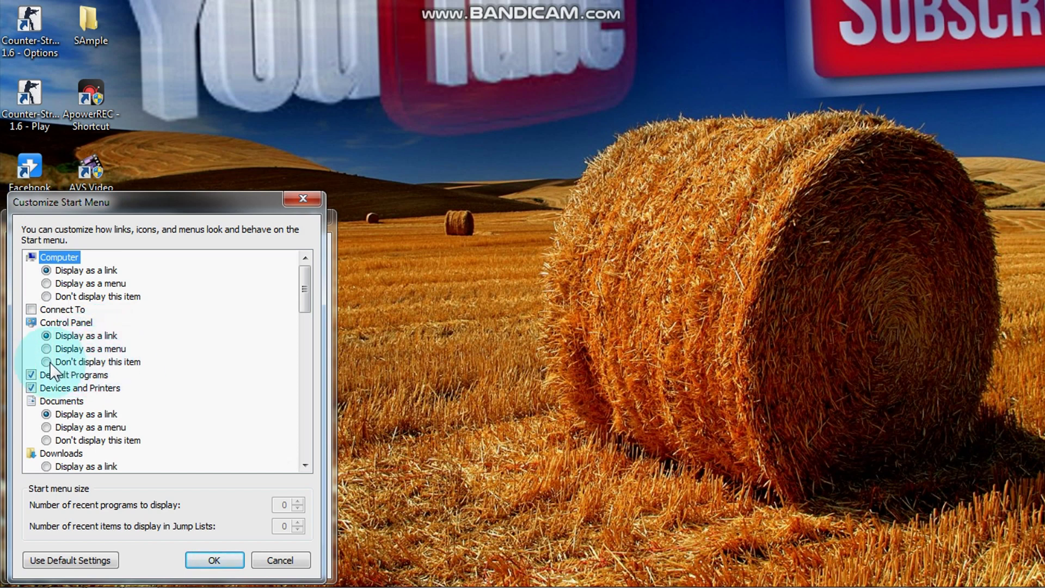
pyautogui.click(48, 361)
pyautogui.click(218, 561)
pyautogui.click(177, 563)
# - Confirm Control Panel is gone from Start, then reach Uninstall a program via Personalization
pyautogui.click(22, 575)
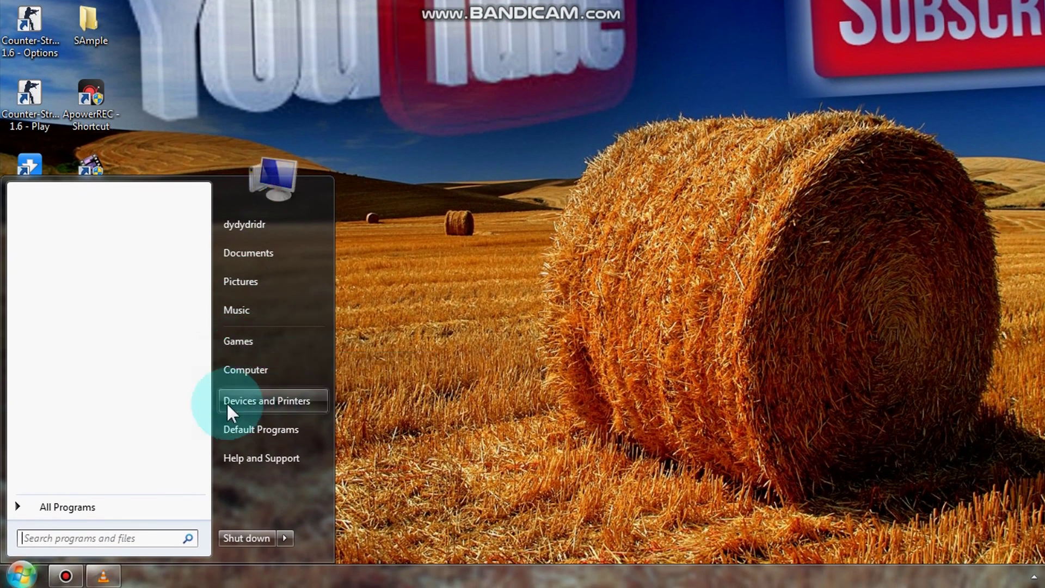
pyautogui.click(432, 453)
pyautogui.rightClick(459, 376)
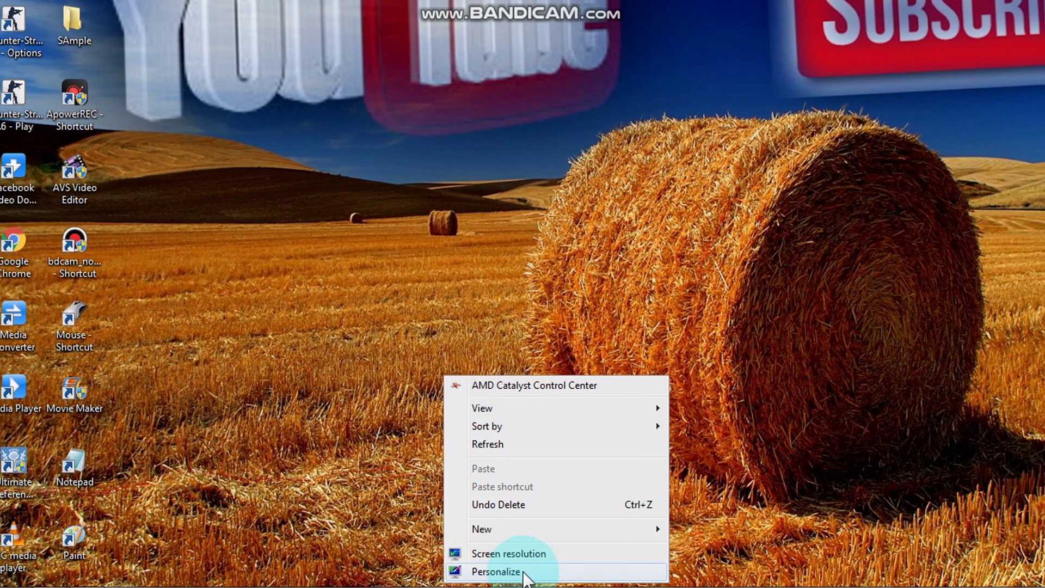
pyautogui.click(522, 576)
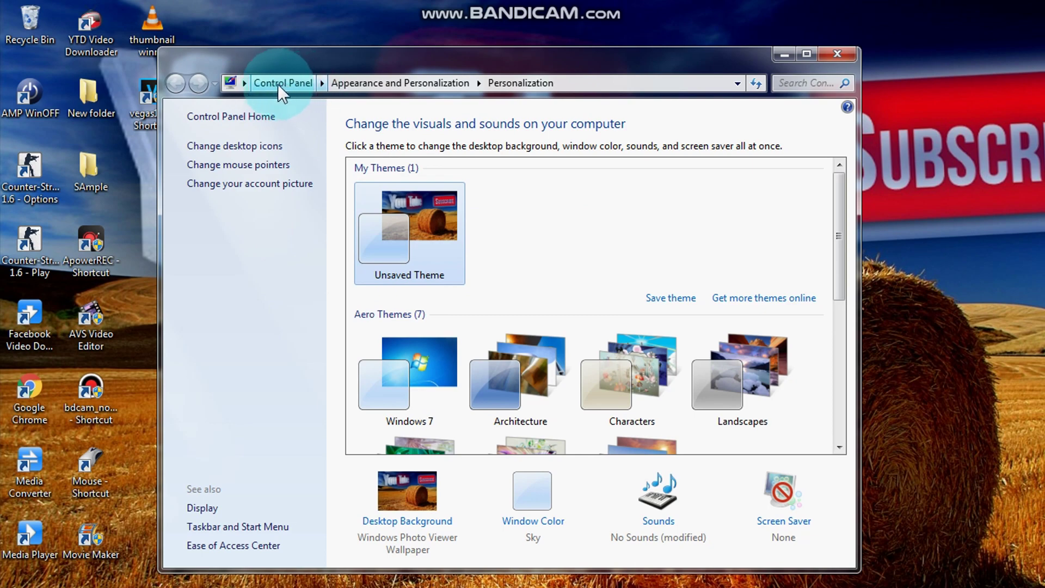
pyautogui.click(289, 83)
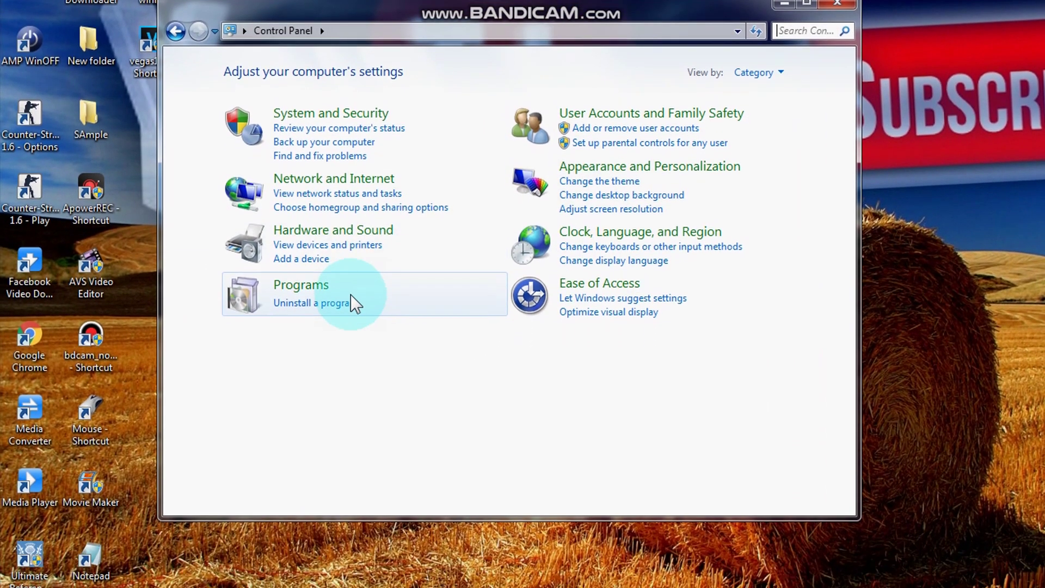
pyautogui.click(351, 299)
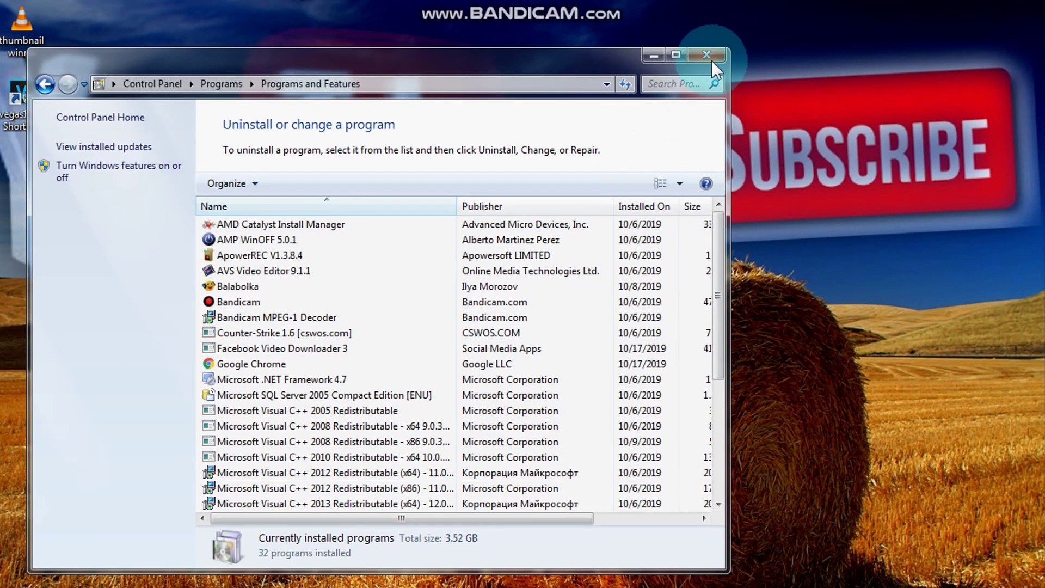
# - Close Programs and Features and launch gpedit.msc from the Start menu search
pyautogui.click(710, 55)
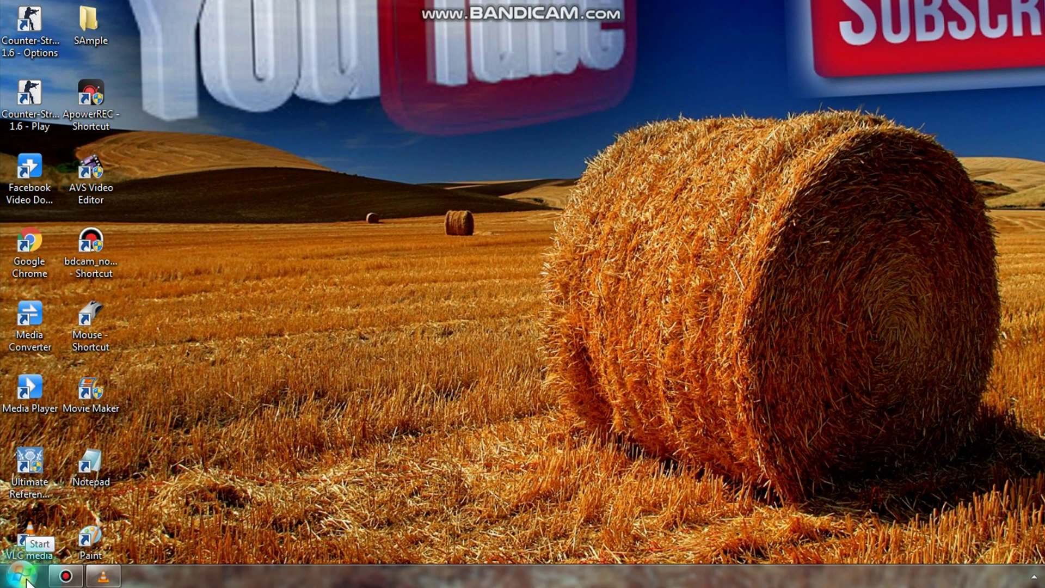
pyautogui.click(26, 580)
pyautogui.click(90, 539)
pyautogui.write('gpedit.msc')
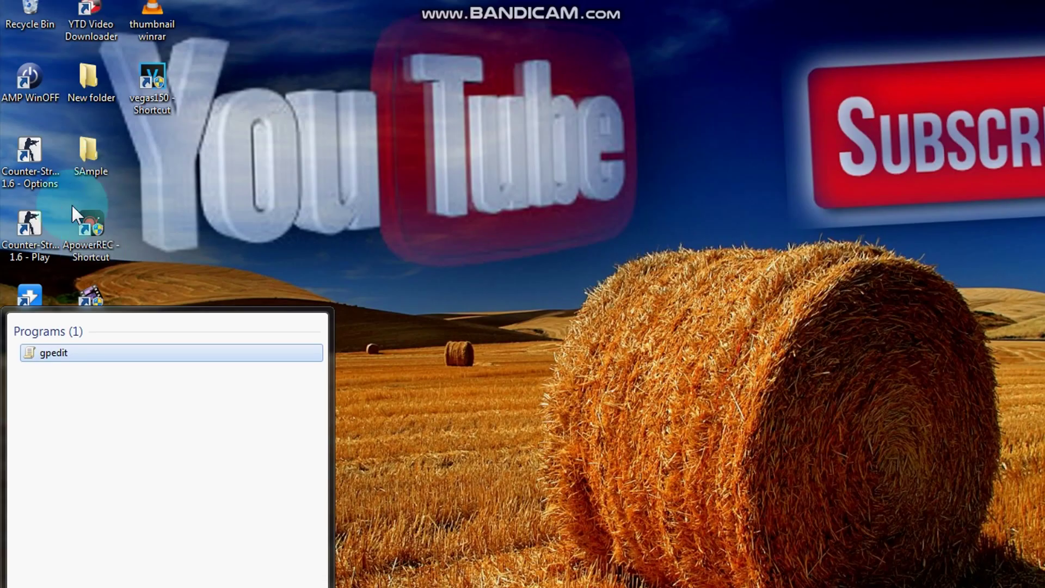
pyautogui.click(63, 220)
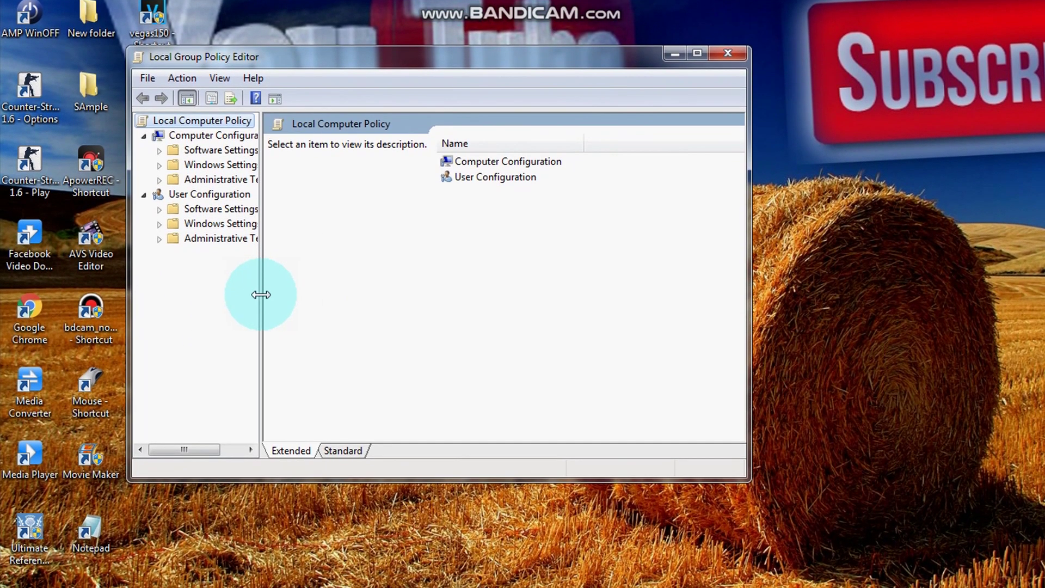
# - Widen the folder tree pane and expand the user Administrative Templates
pyautogui.moveTo(260, 294); pyautogui.dragTo(292, 295)
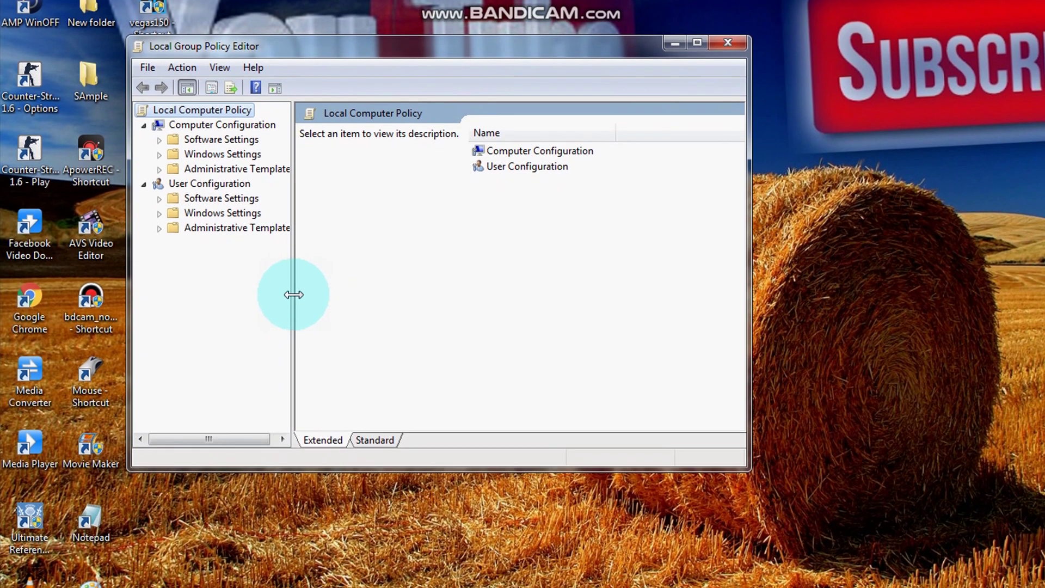
pyautogui.moveTo(294, 294); pyautogui.dragTo(311, 295)
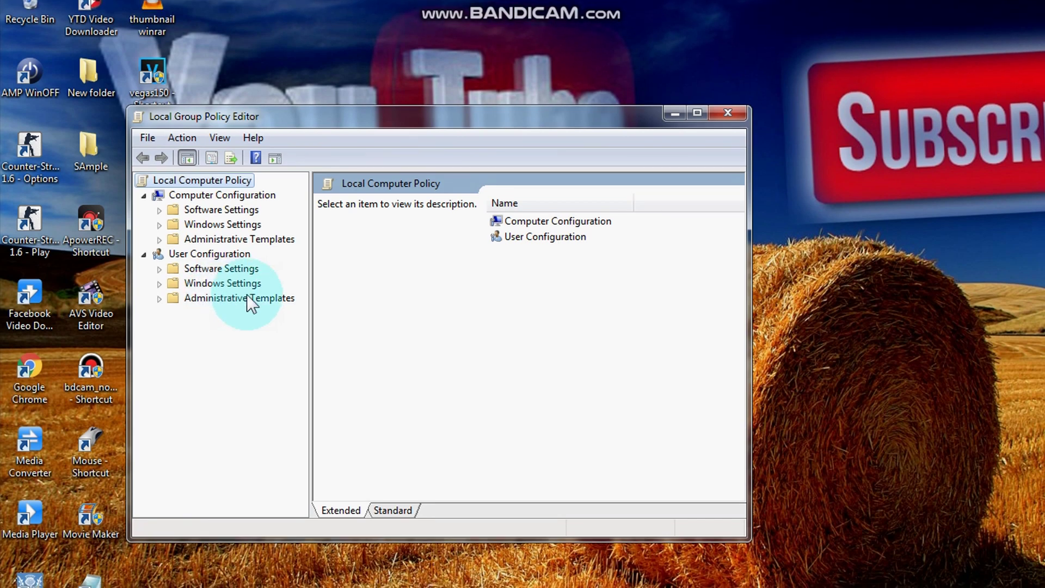
pyautogui.doubleClick(246, 292)
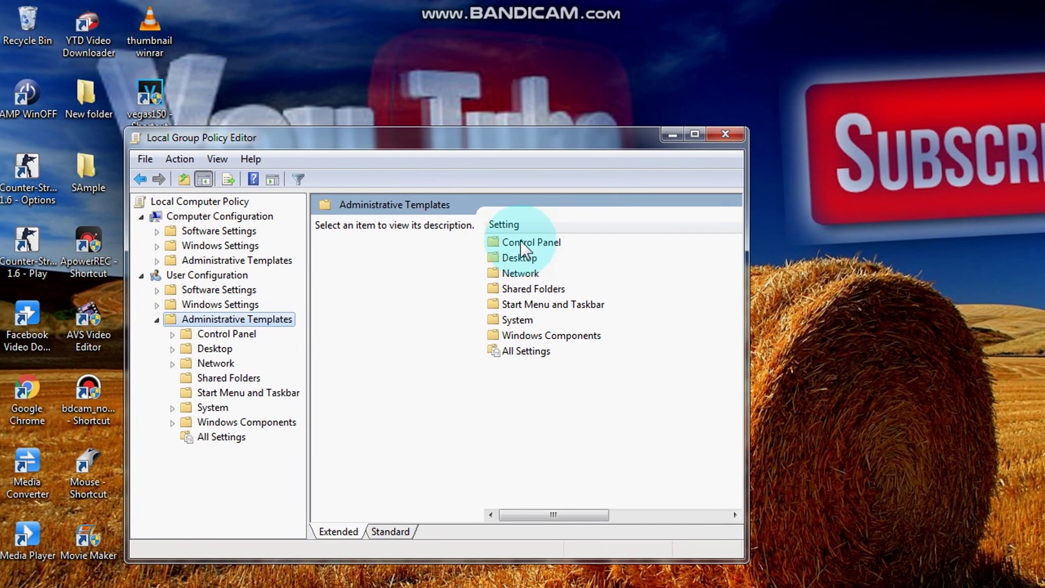
# - Set 'Show only specified Control Panel items' to Enabled and open its Show Contents list
pyautogui.doubleClick(528, 234)
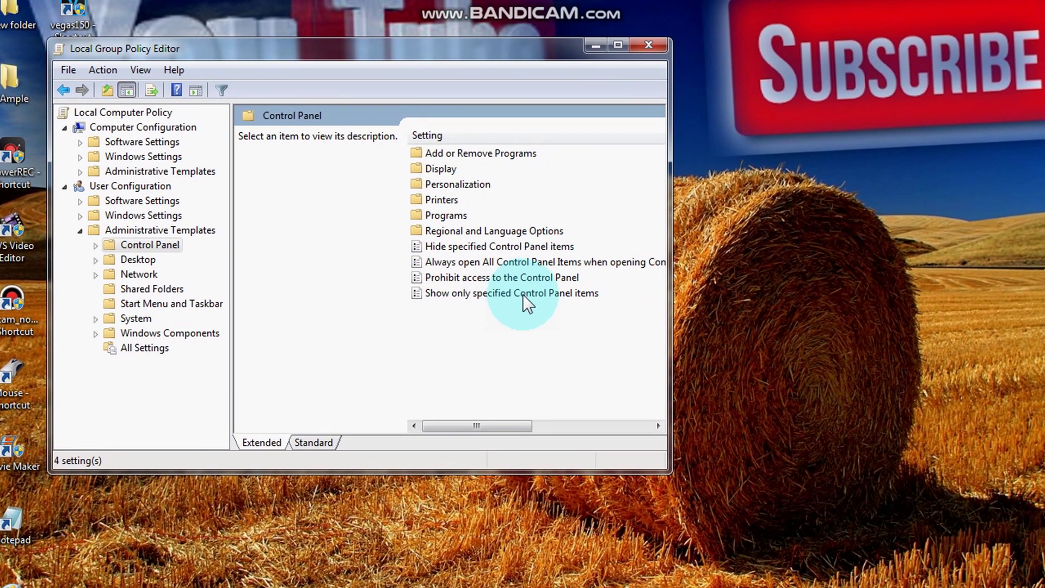
pyautogui.doubleClick(522, 294)
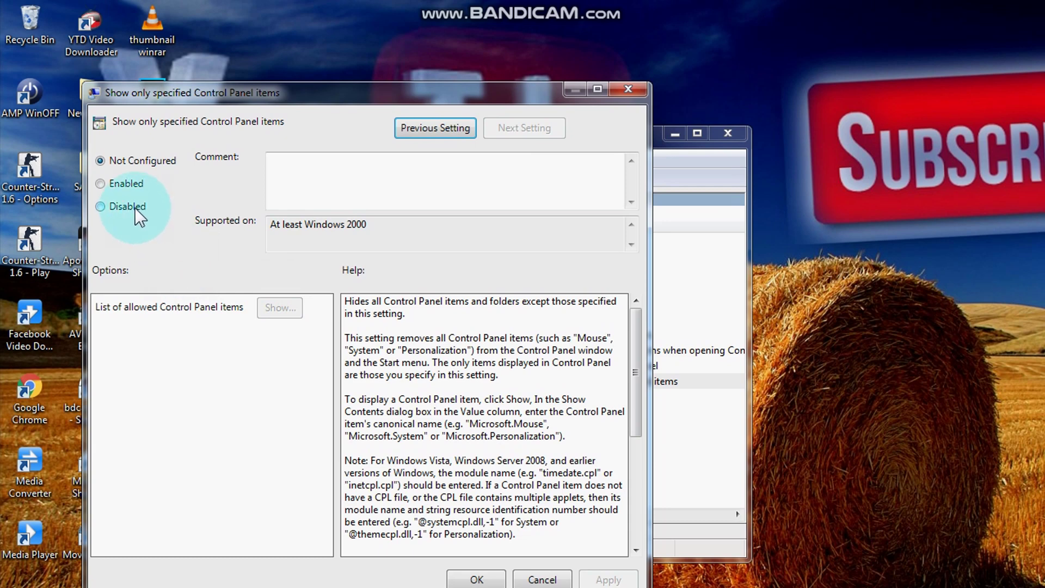
pyautogui.click(100, 183)
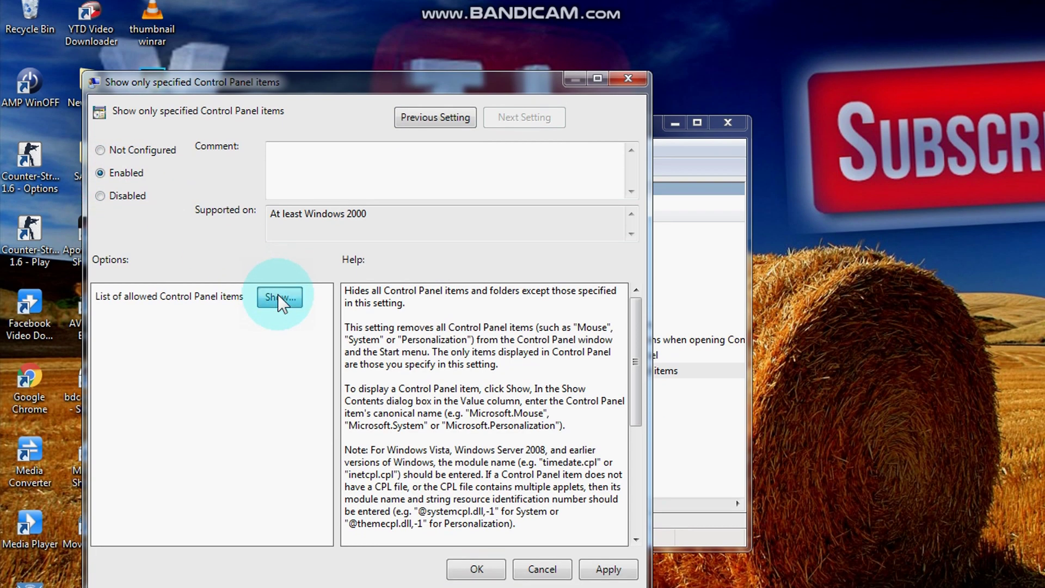
pyautogui.click(278, 296)
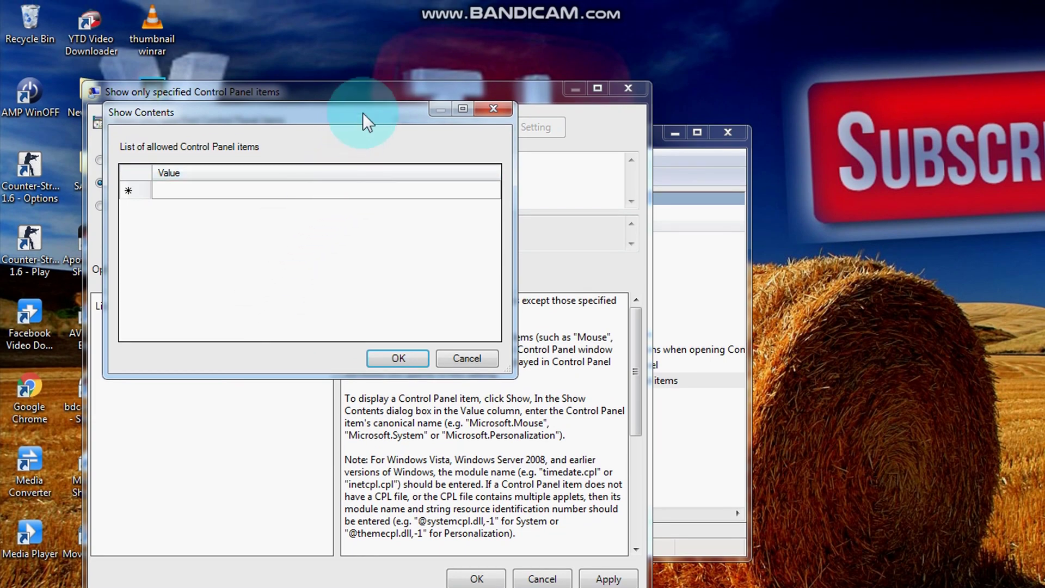
pyautogui.moveTo(363, 114); pyautogui.dragTo(923, 70)
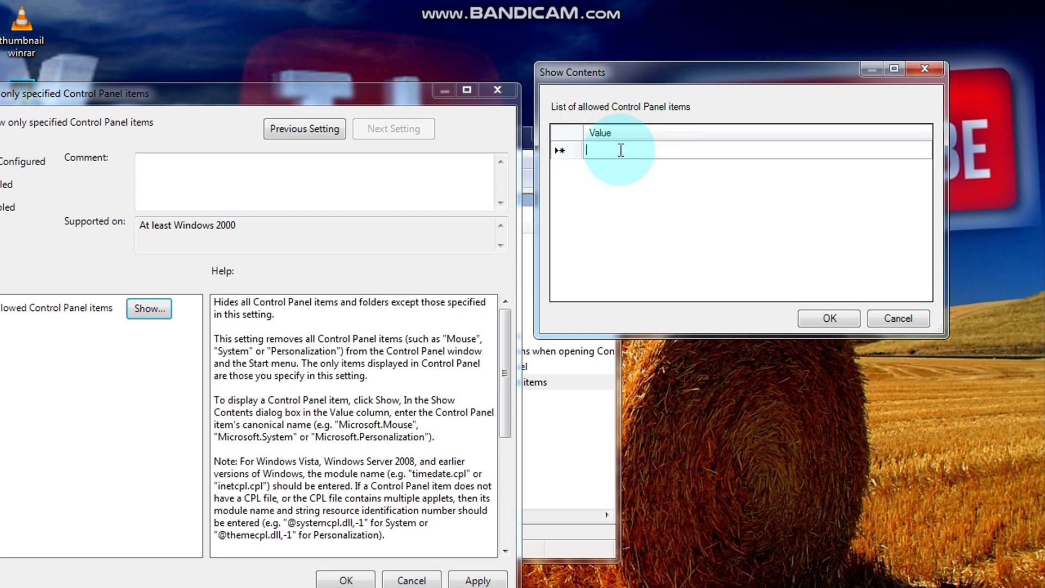
# - Start entering the Microsoft.Sound name in the allowed-items Value cell
pyautogui.write('c')
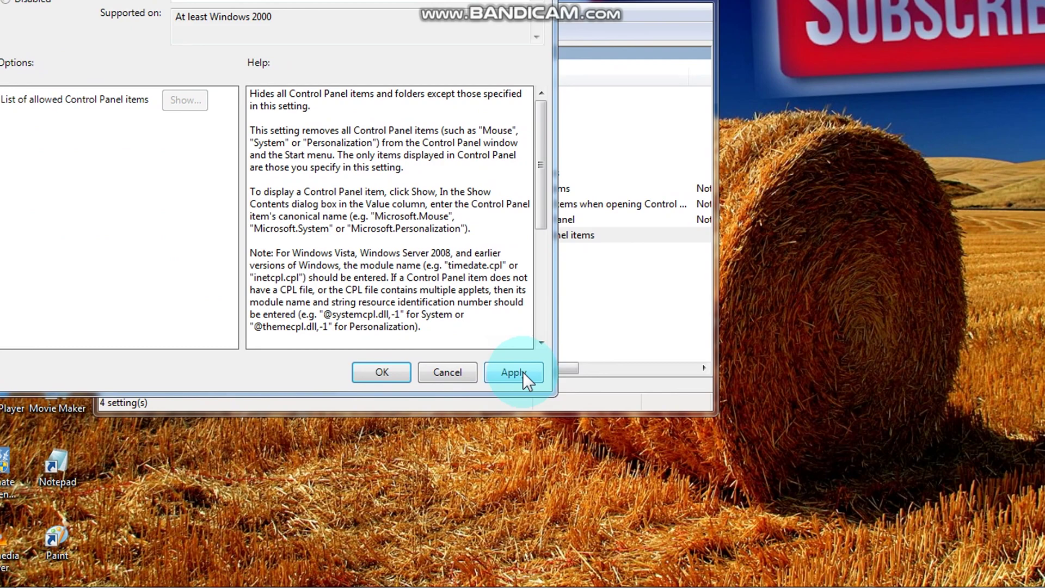
# - Apply and save the Not Configured policy, then close the Group Policy Editor
pyautogui.click(522, 371)
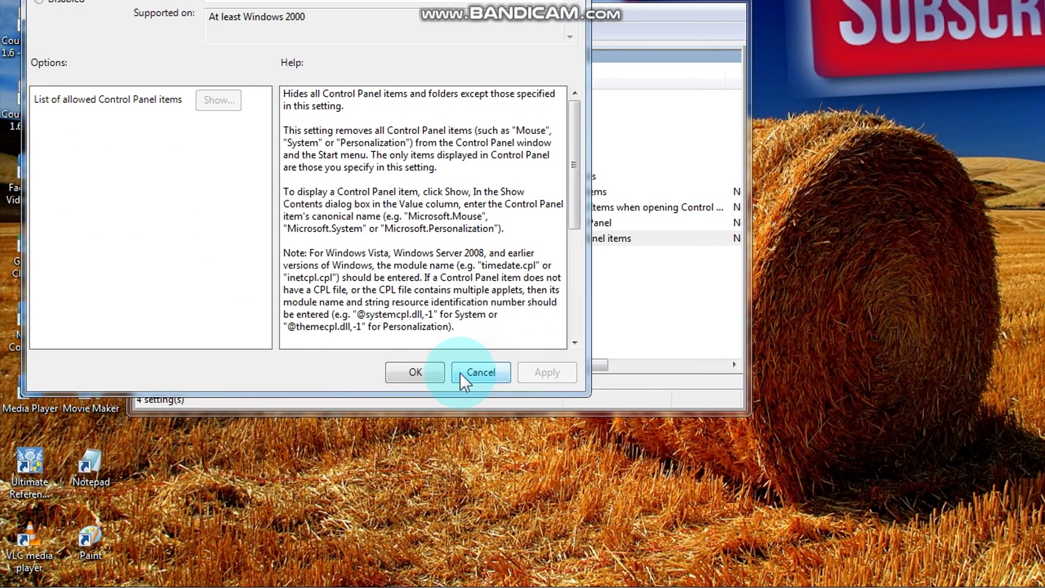
pyautogui.click(381, 372)
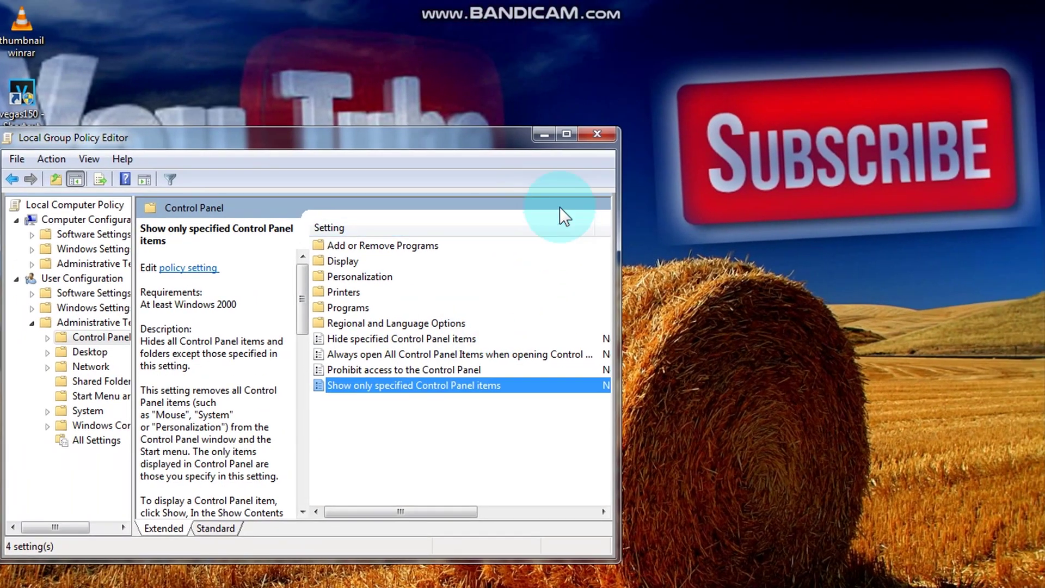
pyautogui.click(597, 133)
# - Refresh the desktop and open Control Panel from Start to check it is restored
pyautogui.rightClick(392, 261)
pyautogui.click(407, 319)
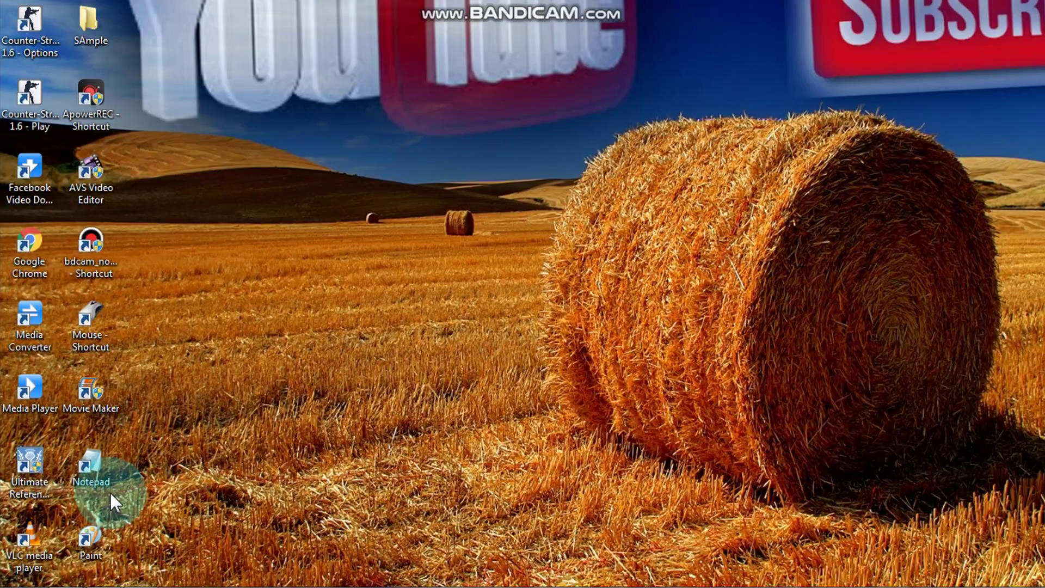
pyautogui.click(32, 578)
pyautogui.click(284, 403)
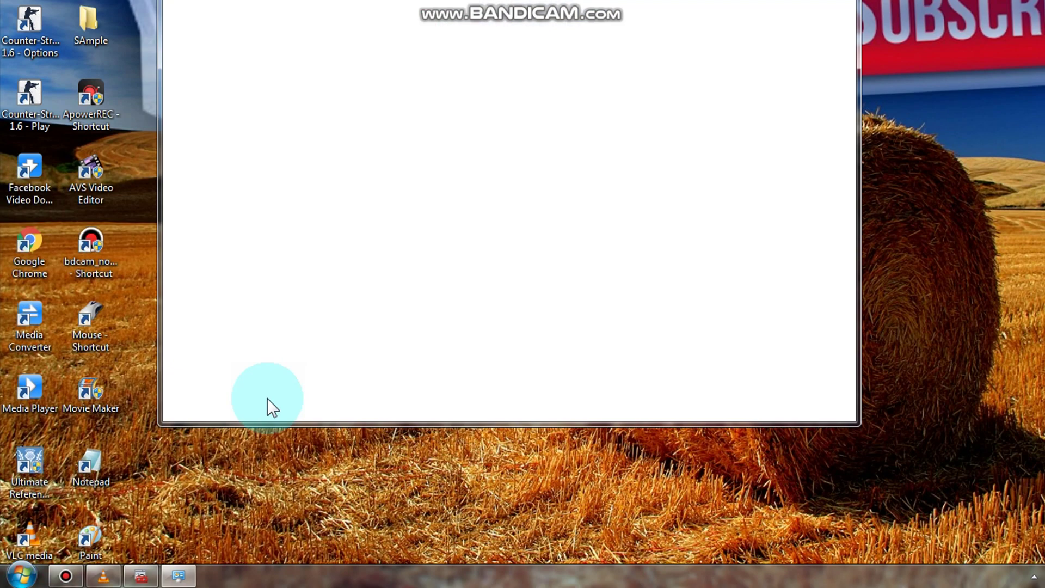